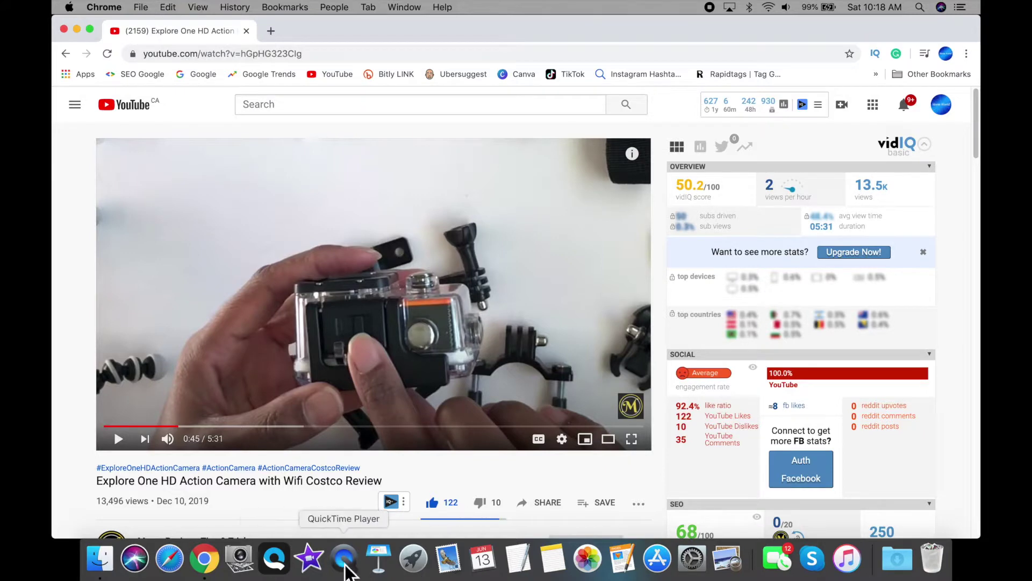
Step: Search the Apple website for quicktime and look through the support results for download options
click(923, 12)
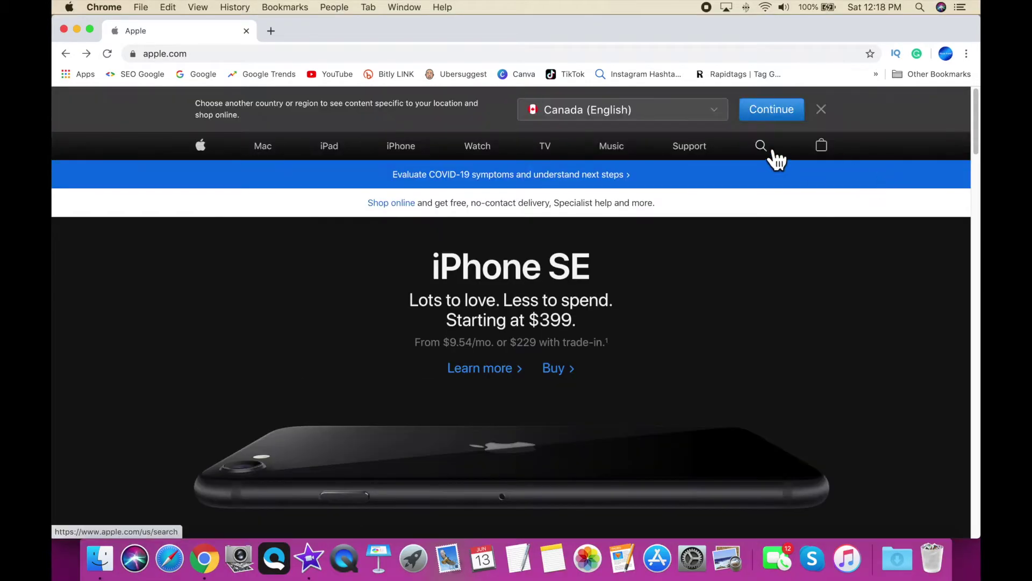
click(764, 145)
text(quick)
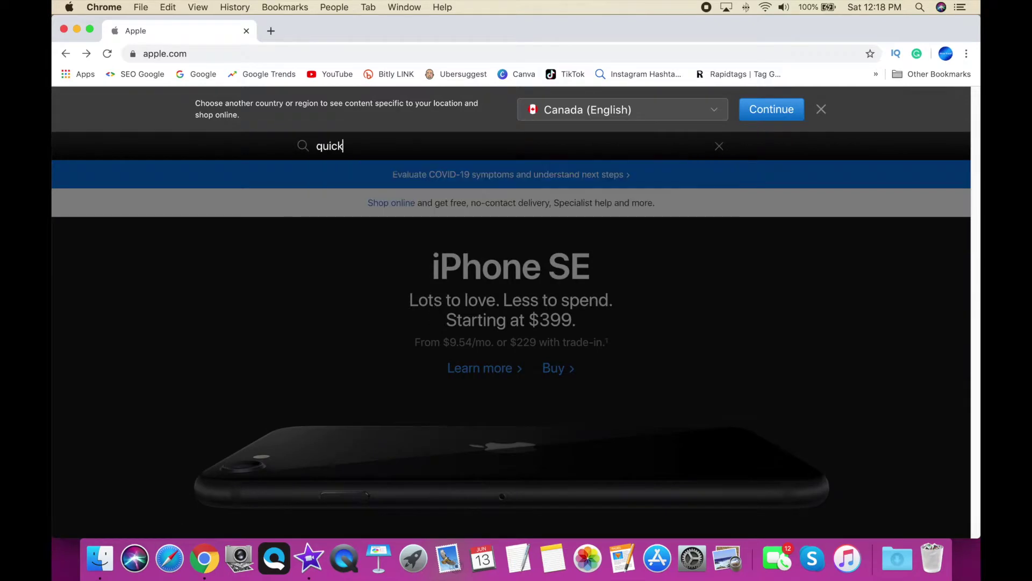
key(Return)
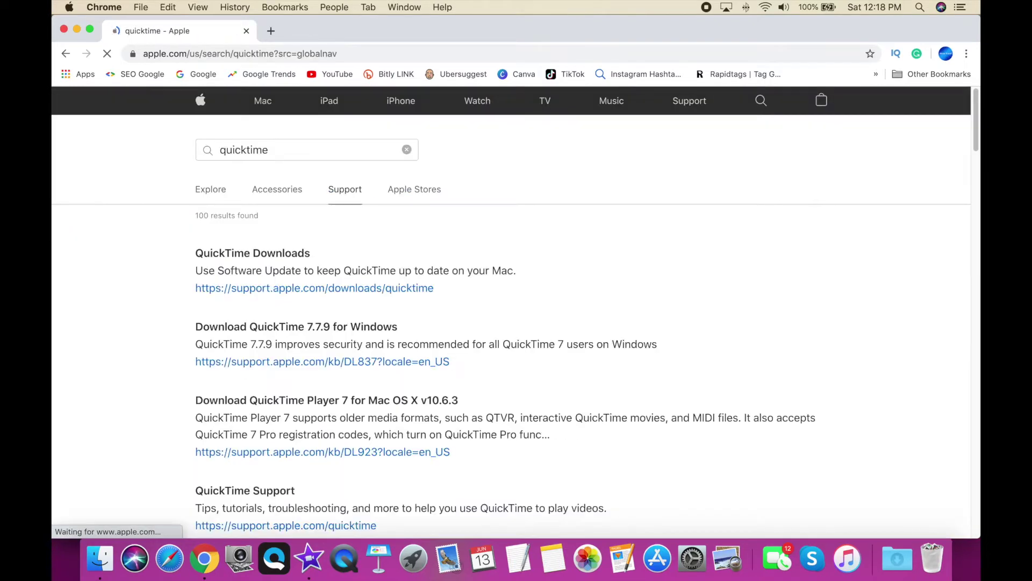
scroll(796, 296, down, 1)
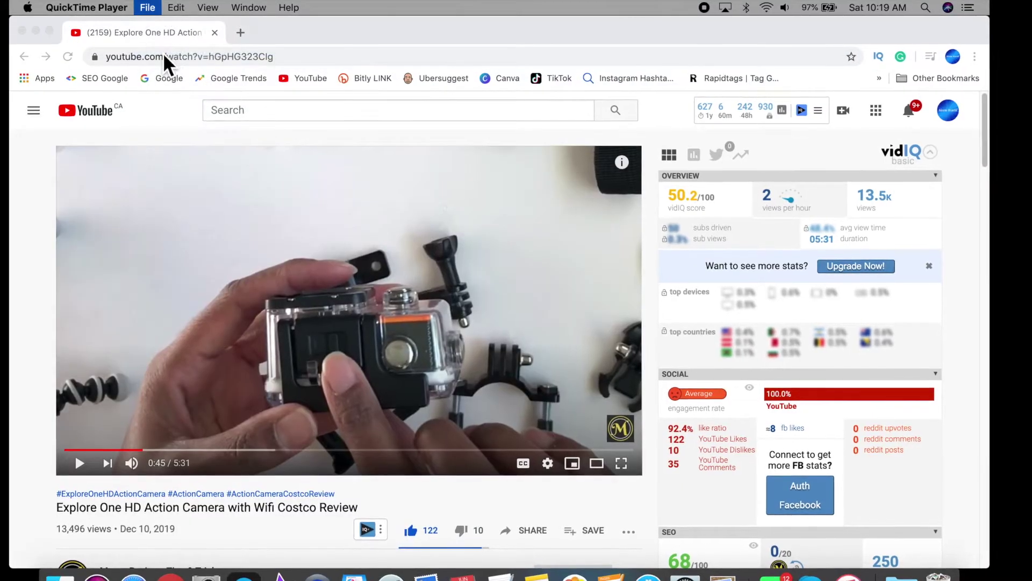
Step: Switch to QuickTime Player, create a new screen recording, and turn Show Mouse Clicks in Recording off and back on
key(ctrl+super+n)
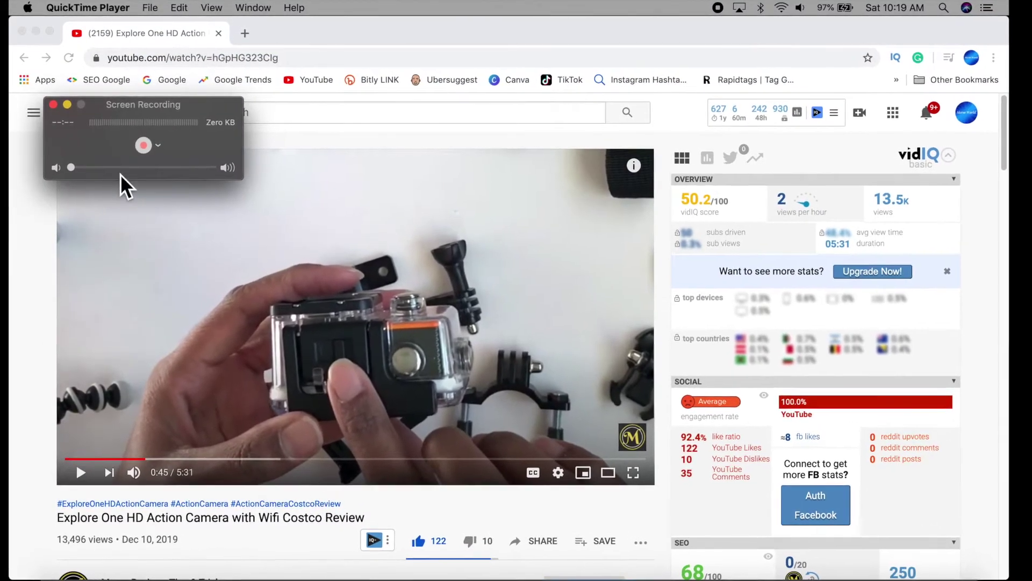
click(159, 146)
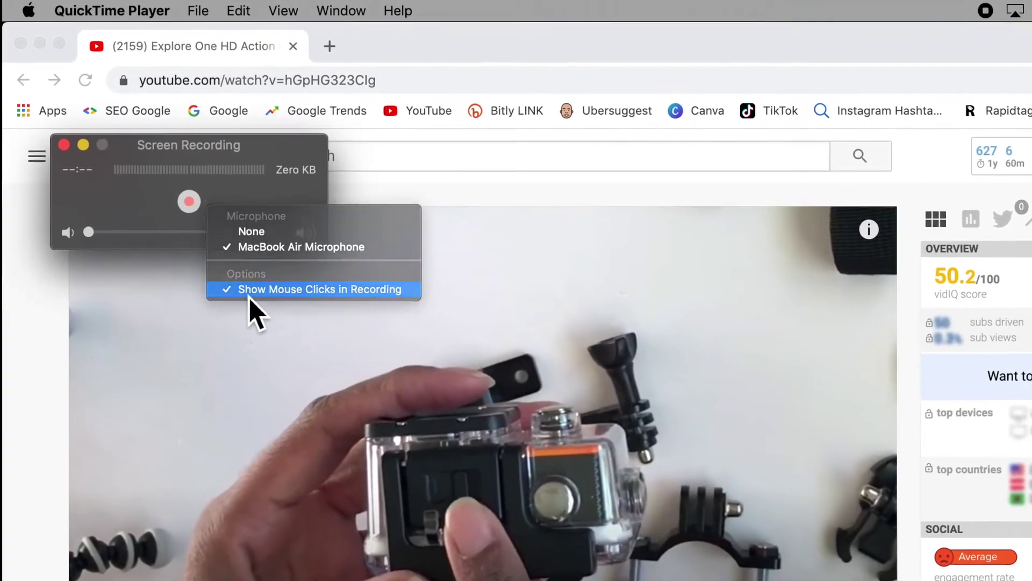
click(234, 305)
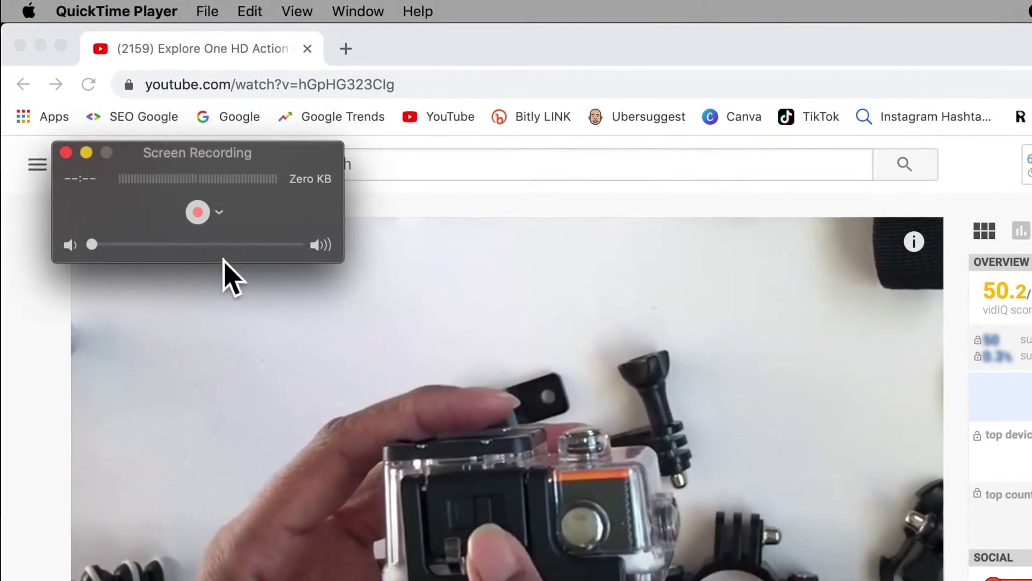
click(222, 215)
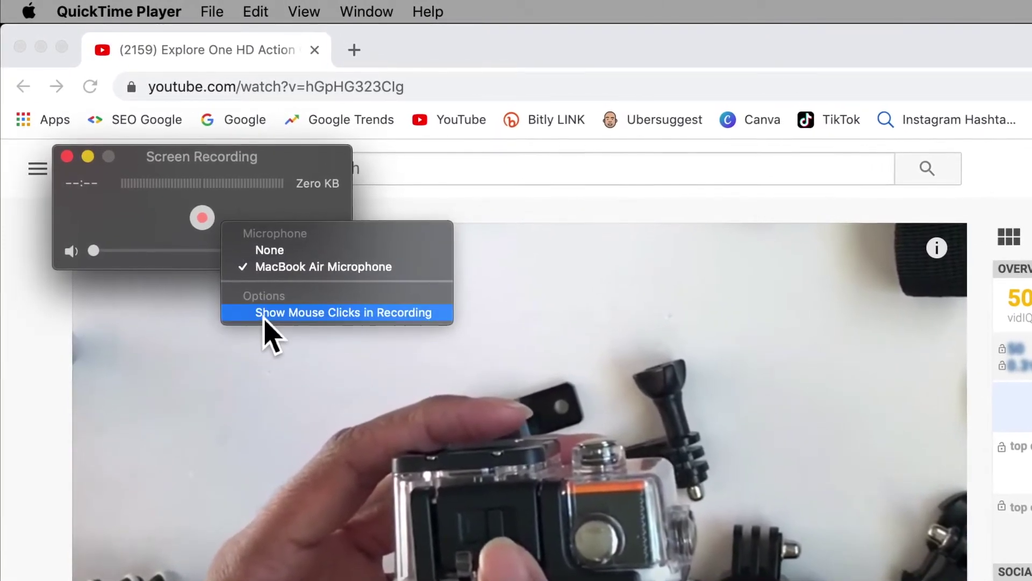
click(265, 313)
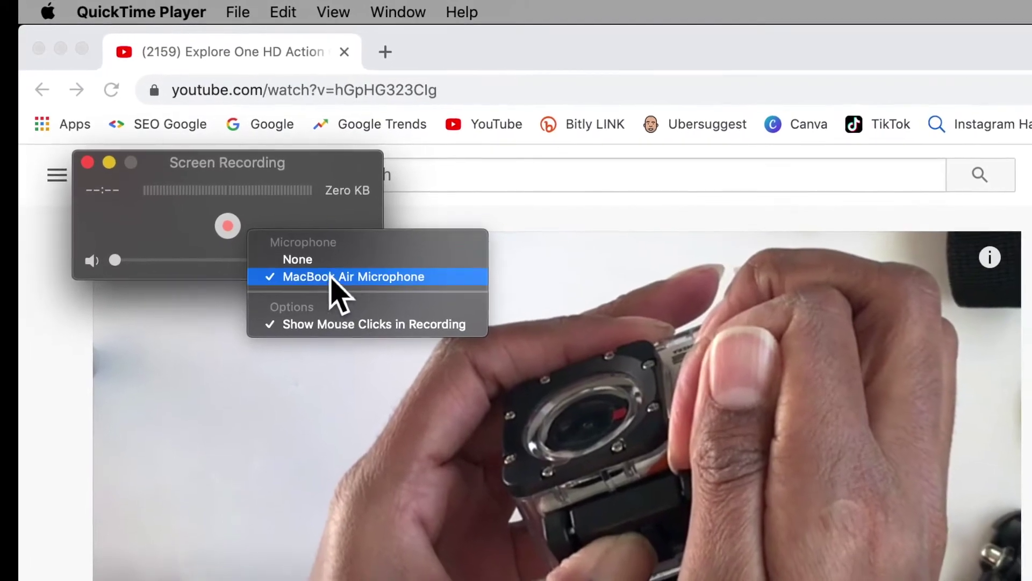
Step: Return to the QuickTime Player screen recording and set its microphone to External Microphone
click(223, 397)
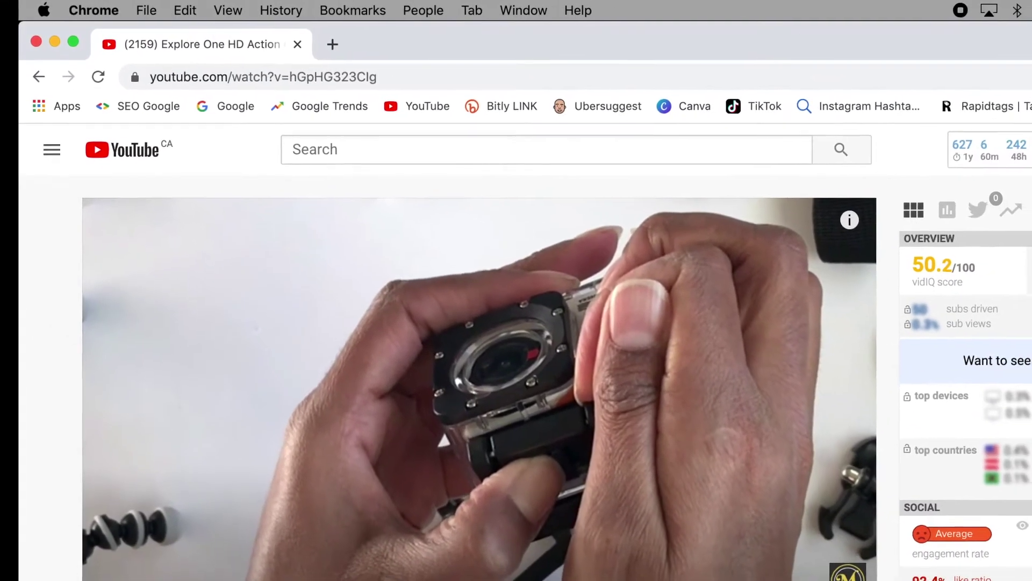
key(super+Tab)
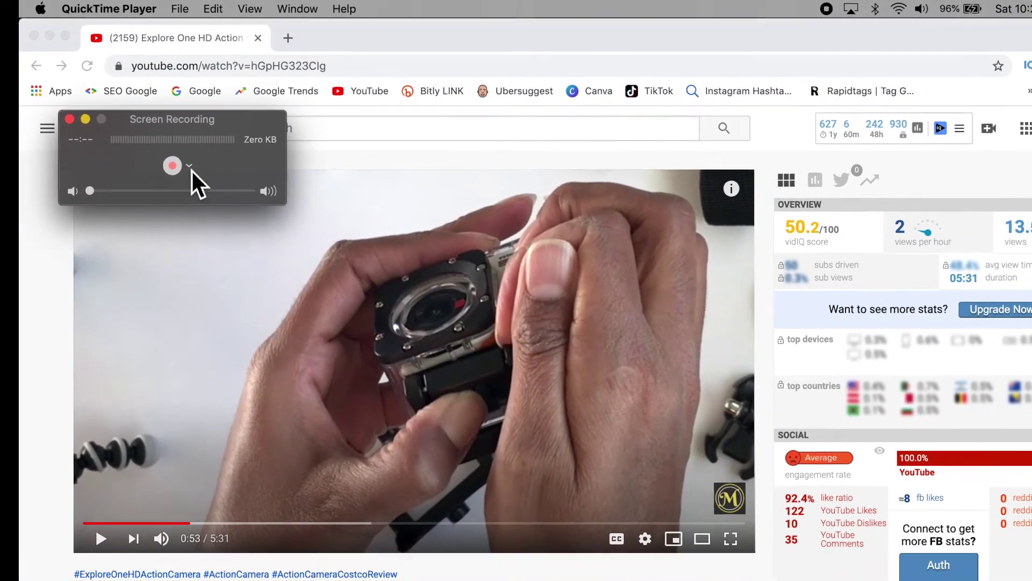
click(196, 173)
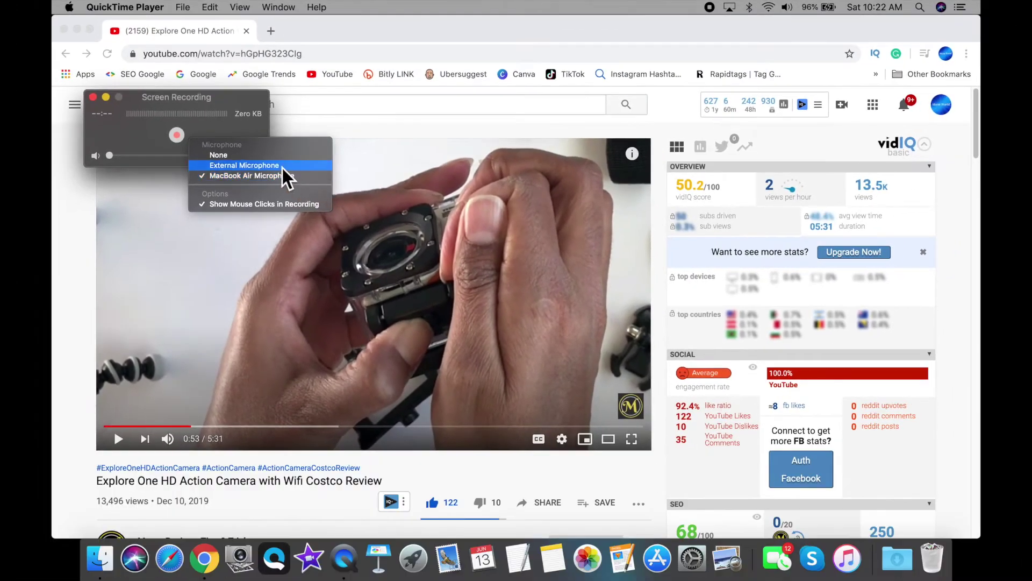
click(278, 167)
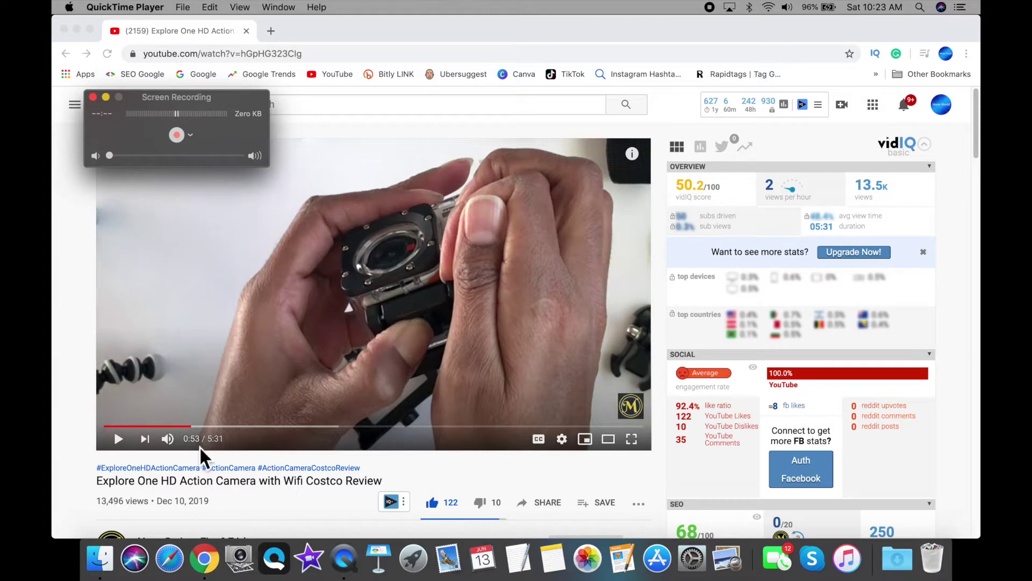
Step: Mute the YouTube video and make a screen recording of only the video player's area
click(173, 440)
click(169, 440)
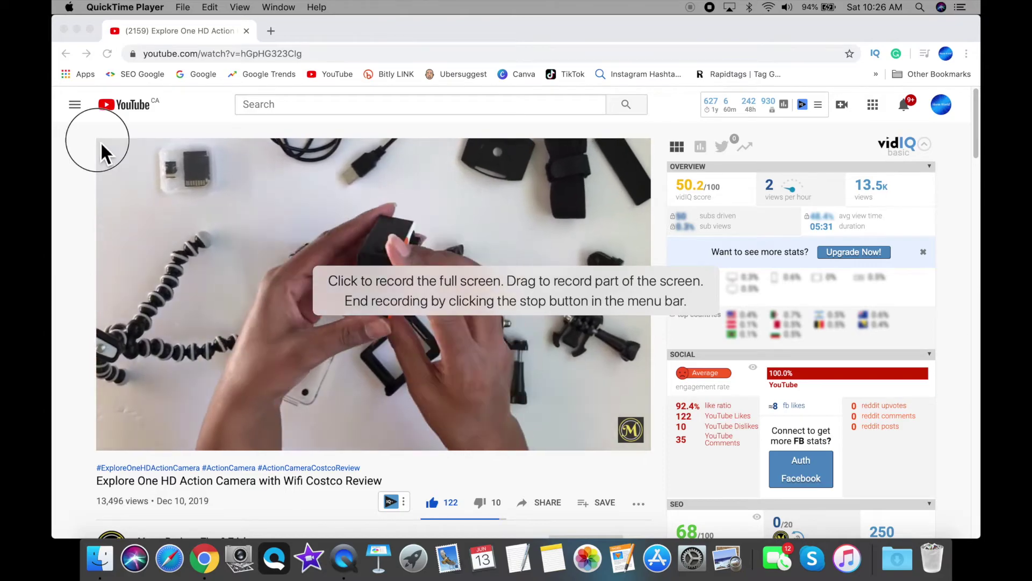
drag(97, 140, 654, 457)
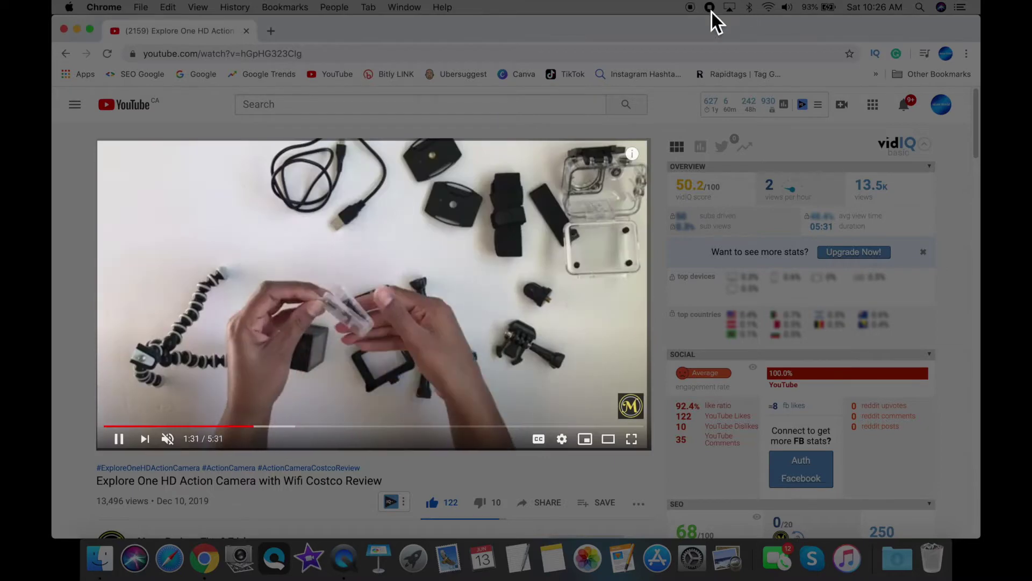
click(696, 11)
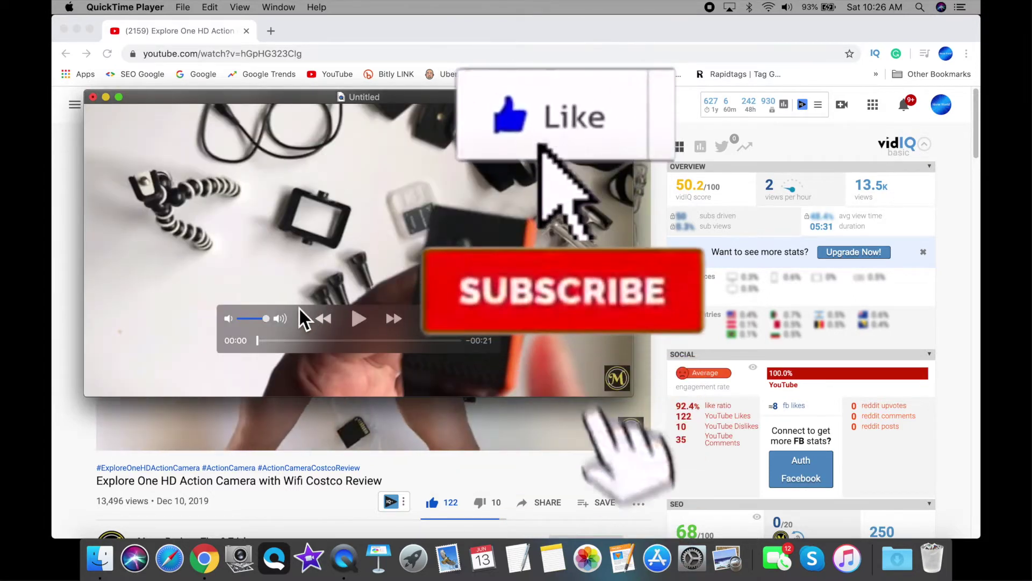
Step: Save the finished recording as "external mic QT" in the Screen record MAC folder
click(185, 7)
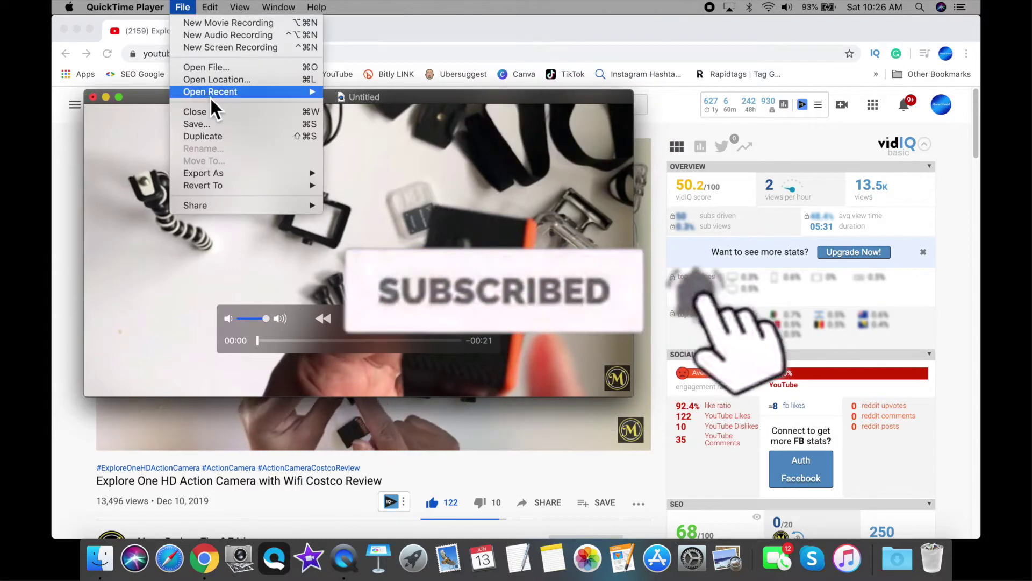
click(219, 126)
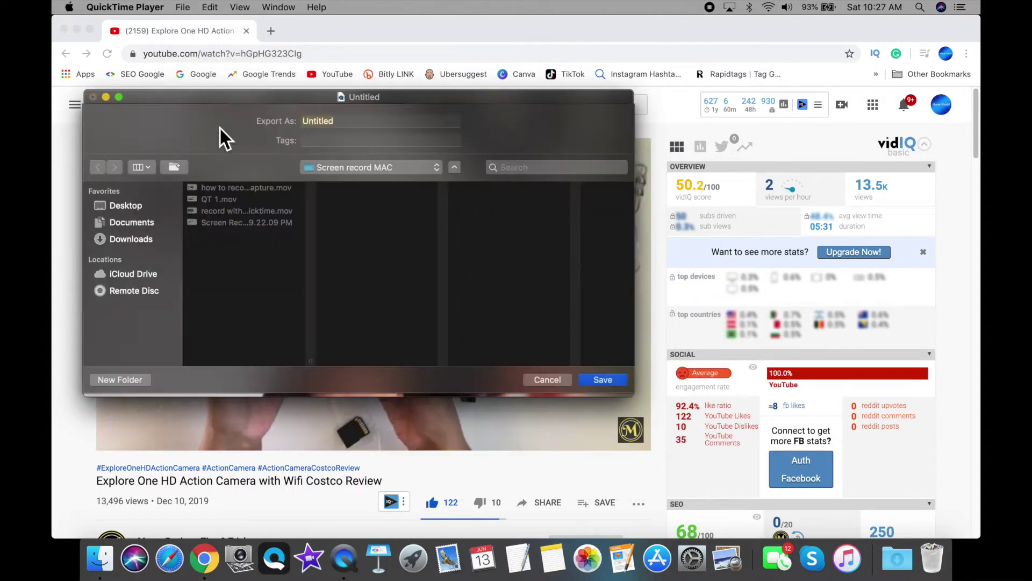
text(external mic)
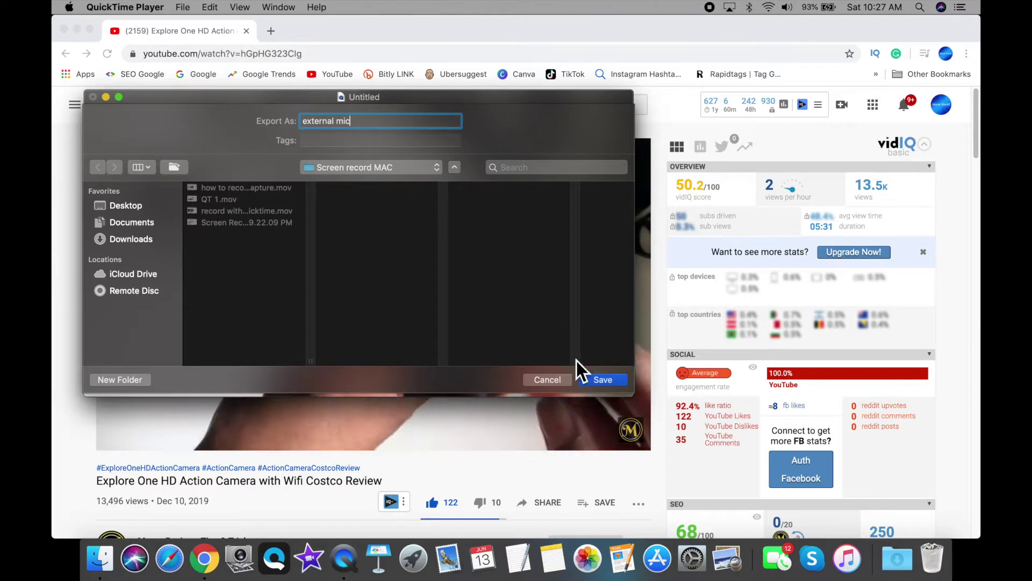
text( QT)
key(Return)
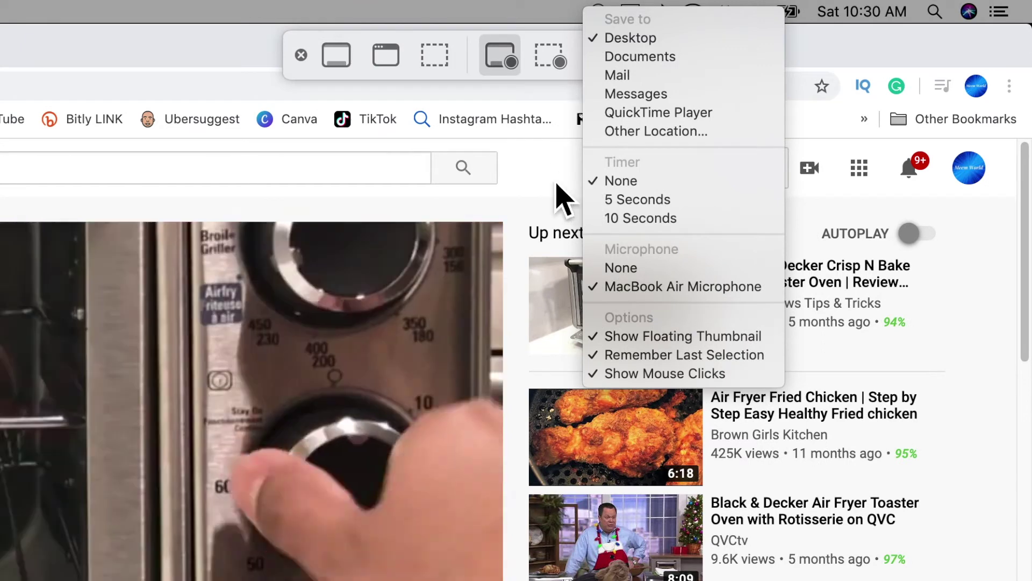
Step: Record the entire screen with the macOS screen capture tool, and check the clip's trim view before finishing the preview
click(559, 196)
click(663, 69)
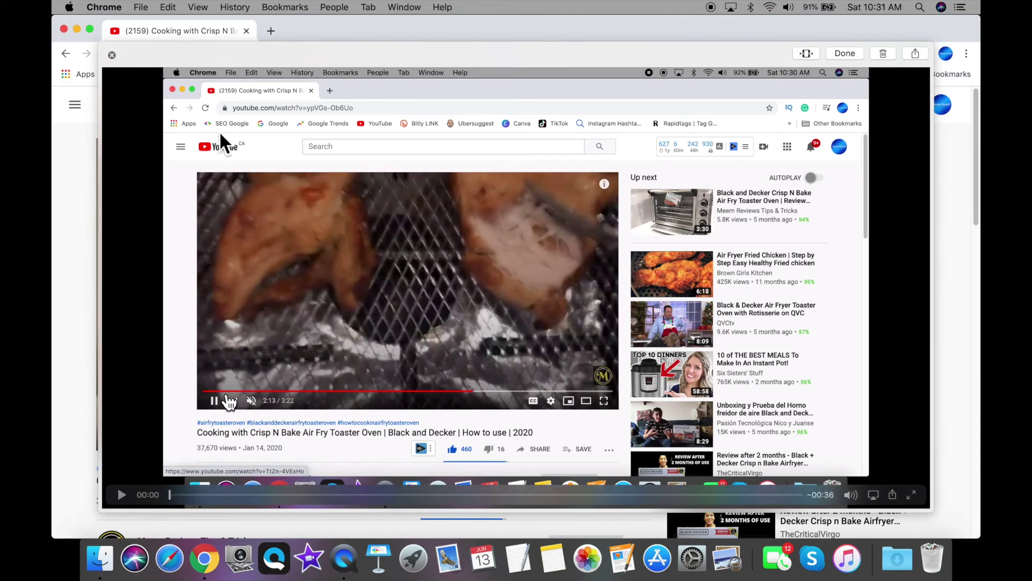
click(815, 59)
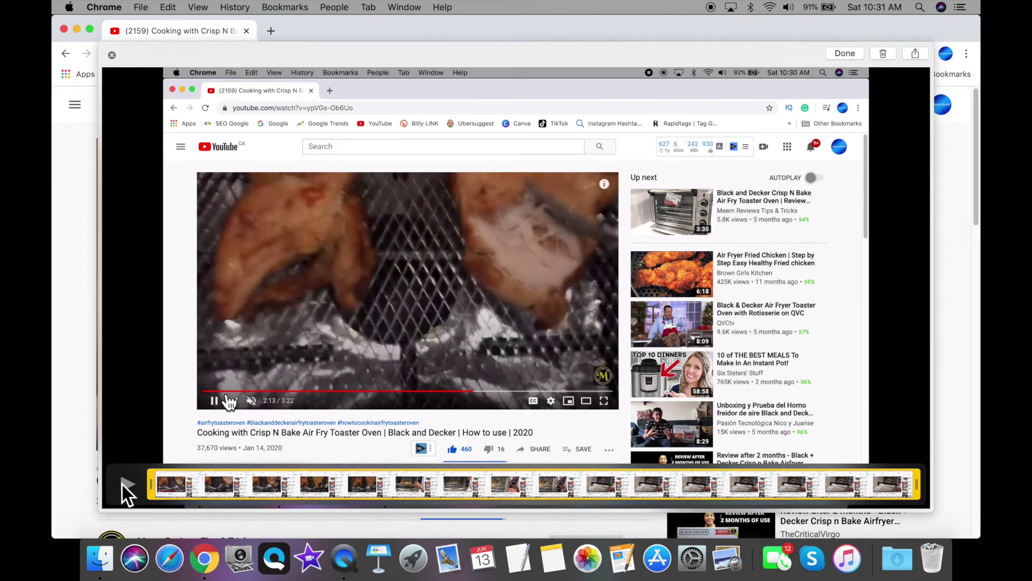
click(844, 53)
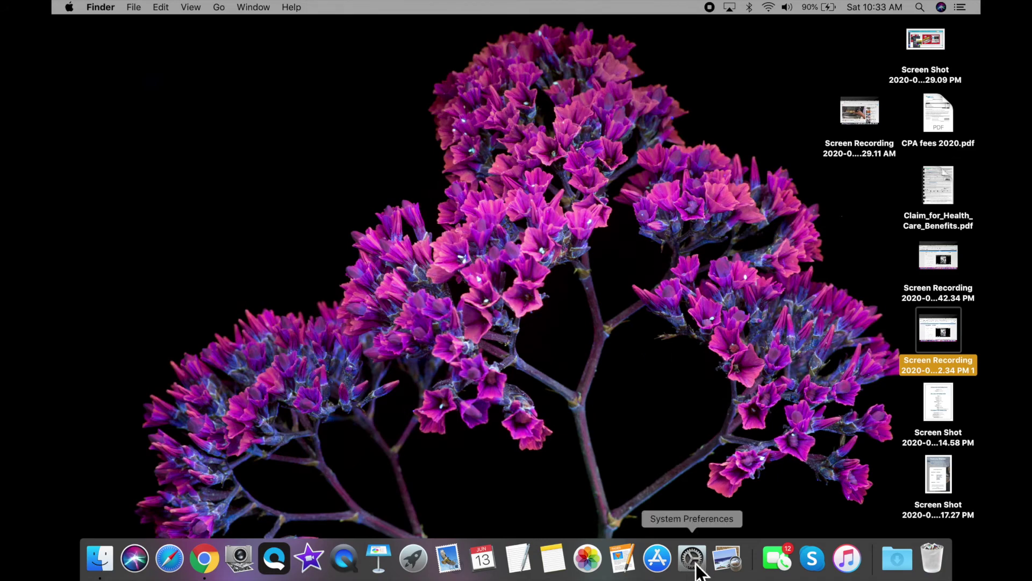
Step: Switch to System Preferences and compare the available sound input and output devices
click(695, 562)
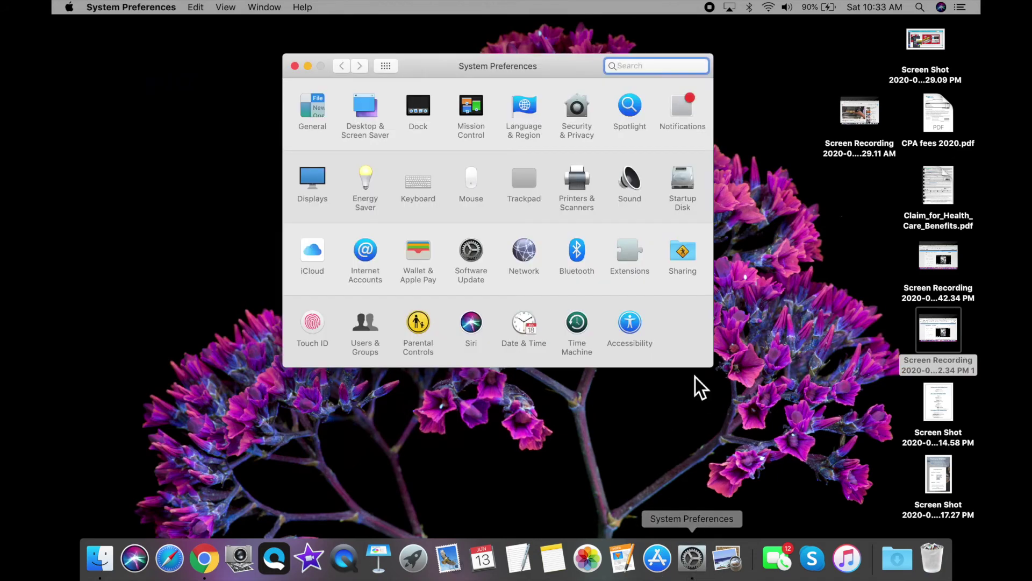
click(629, 182)
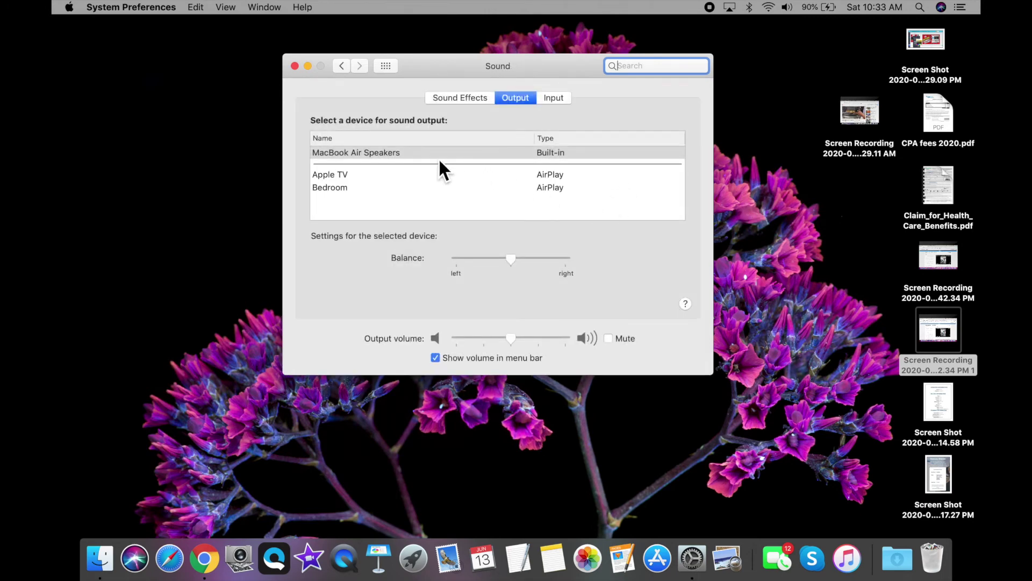
click(553, 99)
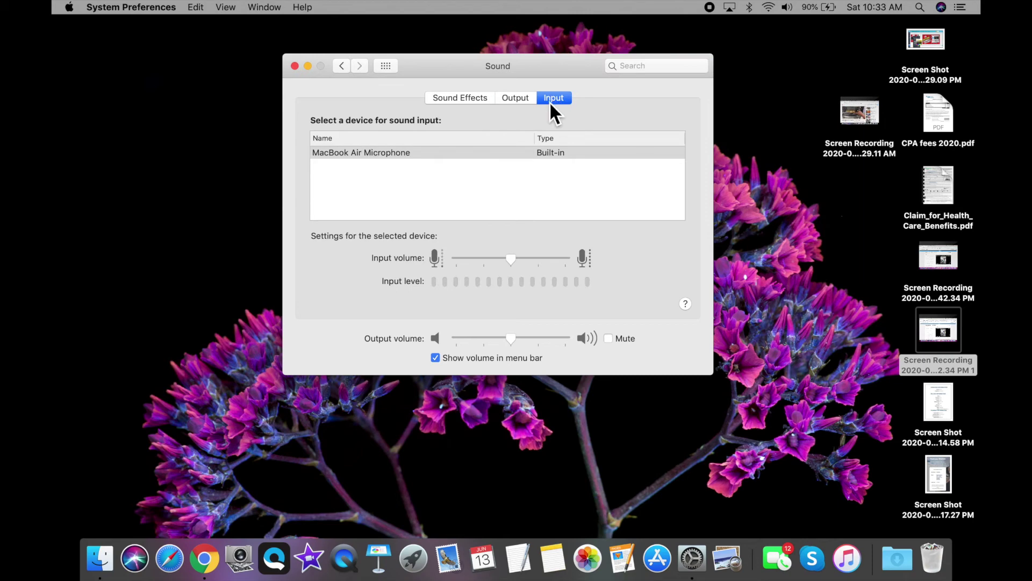
click(525, 101)
click(549, 100)
click(520, 100)
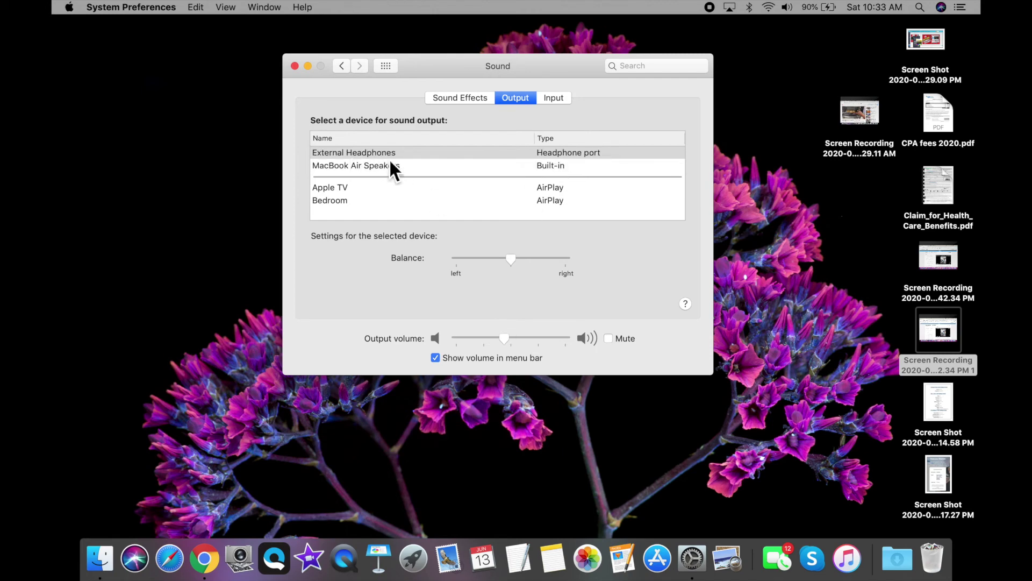
click(553, 99)
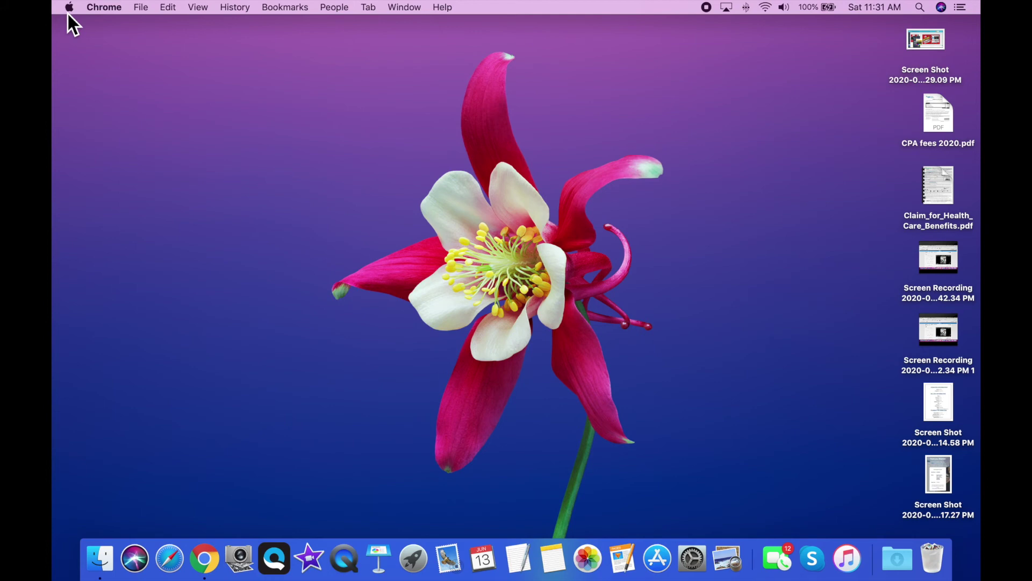
Step: Show the Mac's system overview to check its macOS version
click(71, 8)
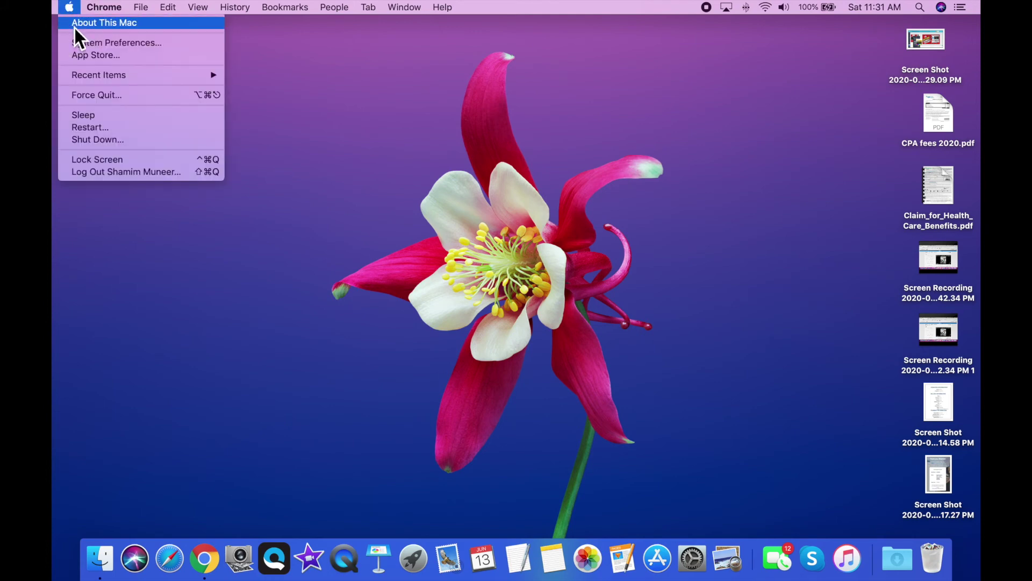
click(74, 27)
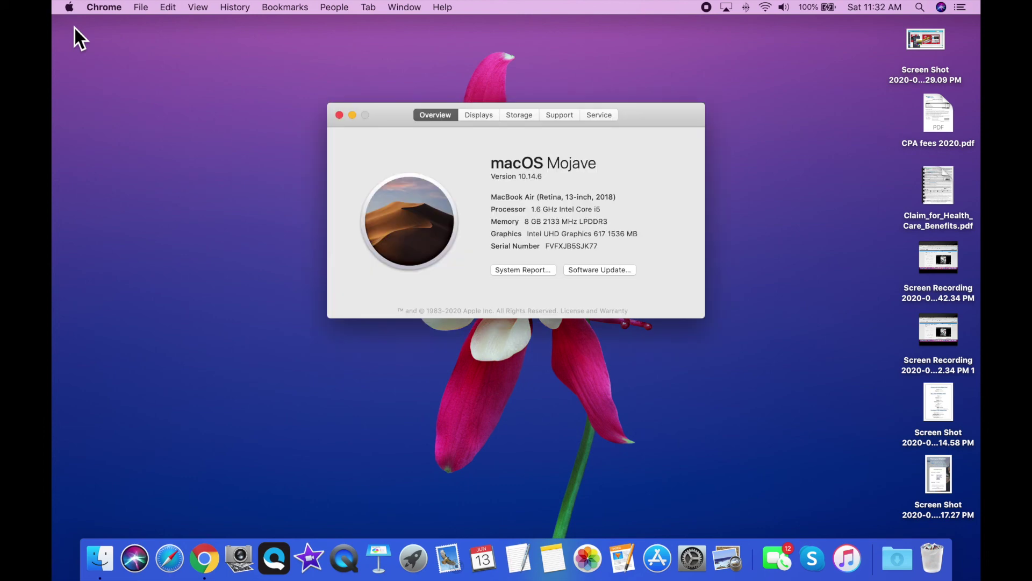